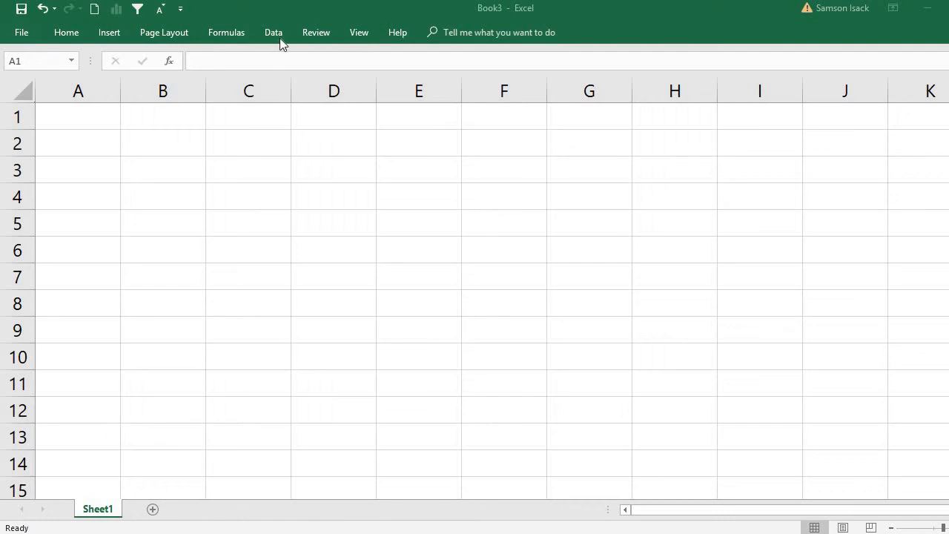
Start a PivotTable from an external data source, using the AdventureWorks.accdb database in the AdventureWorks folder as the connection.
left_click(109, 33)
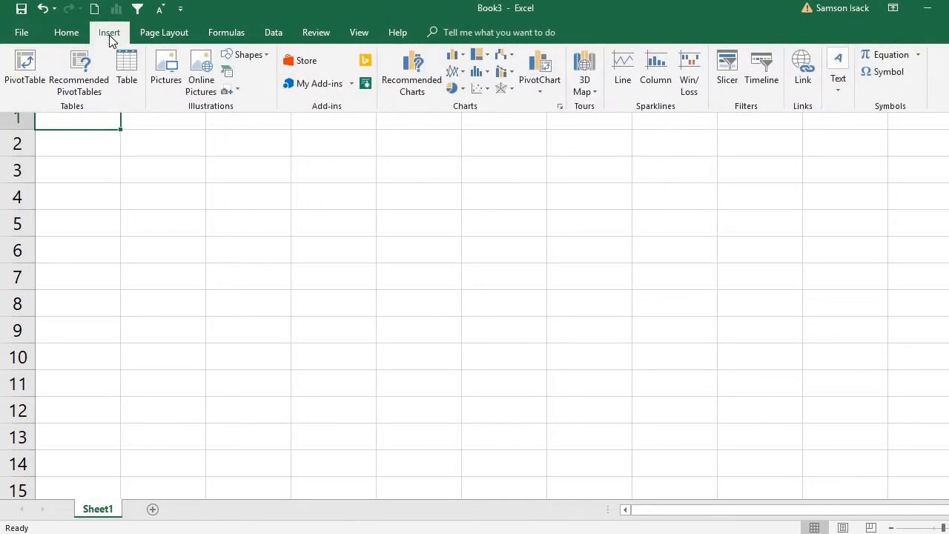
left_click(20, 65)
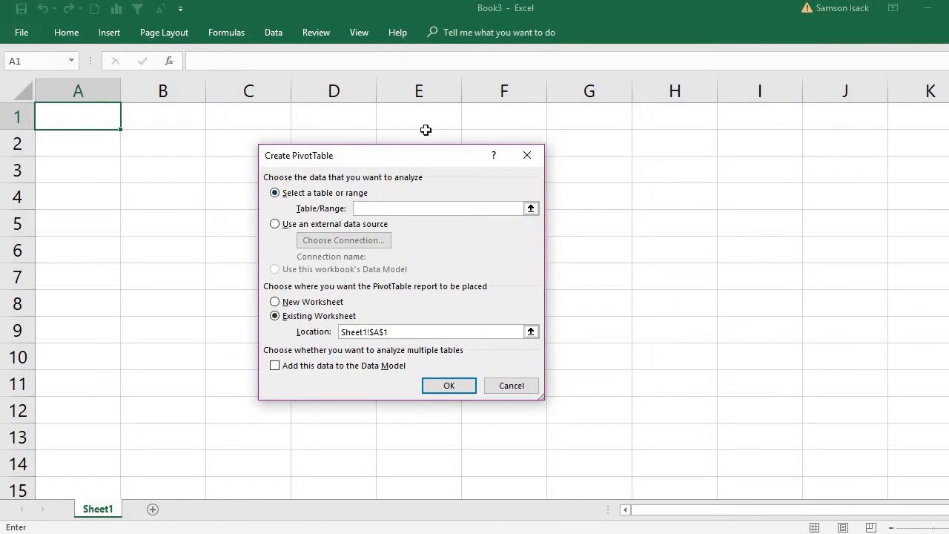
left_click(339, 228)
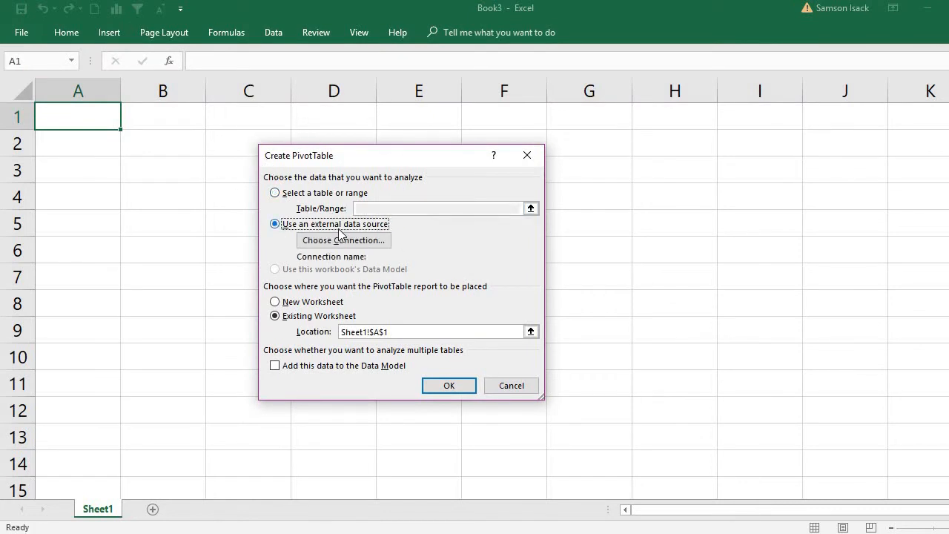
left_click(342, 240)
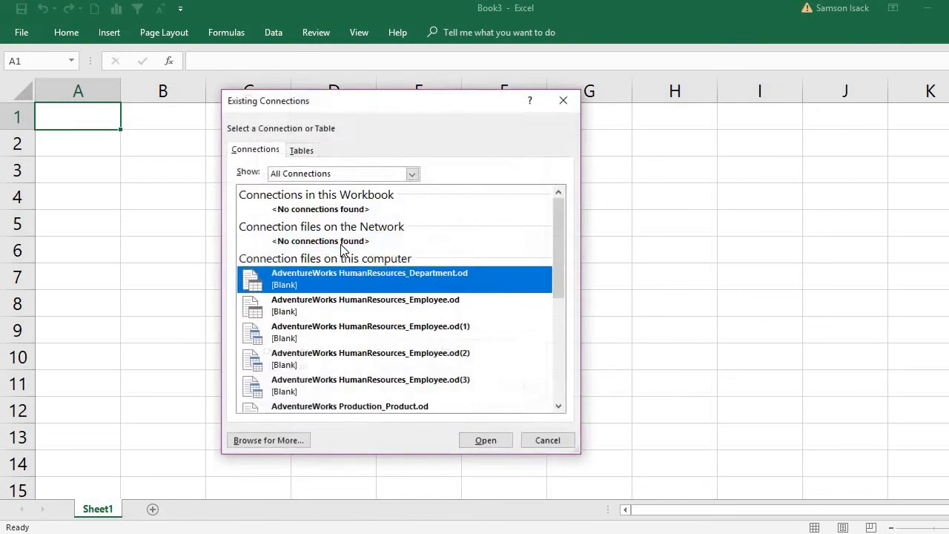
left_click(290, 441)
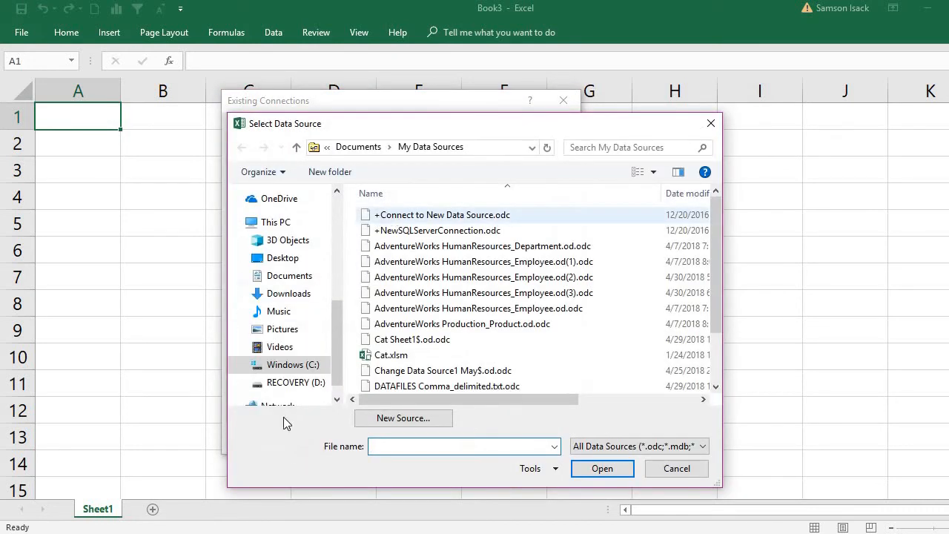
left_click_drag(341, 356, 338, 285)
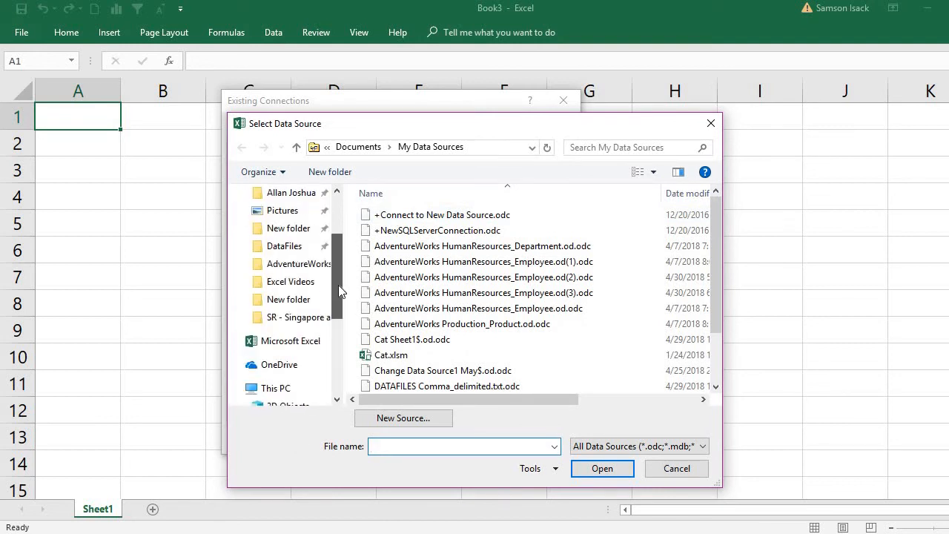
left_click(297, 265)
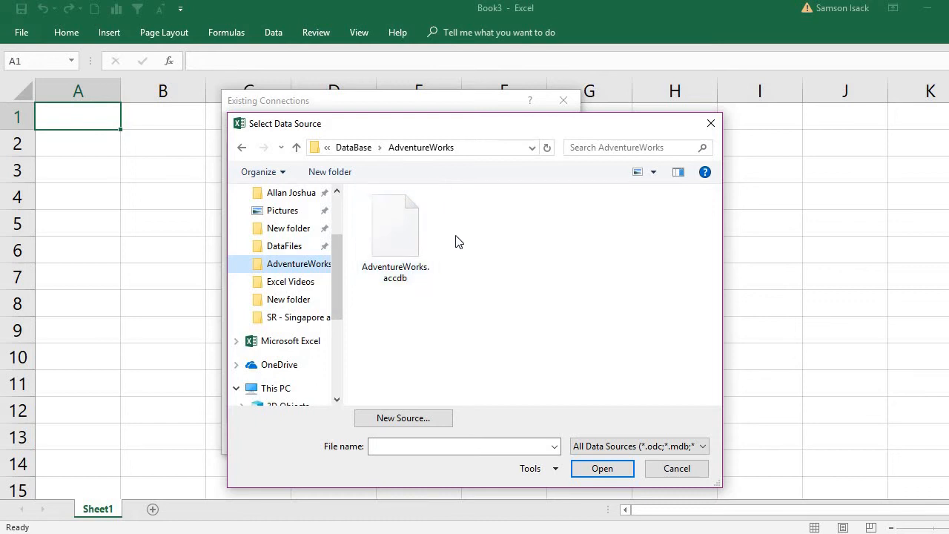
left_click(406, 239)
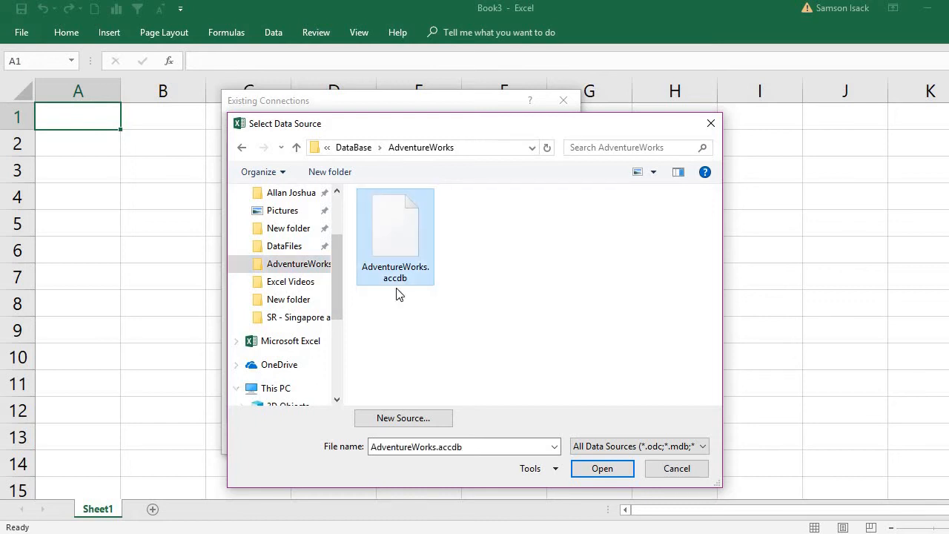
left_click(600, 469)
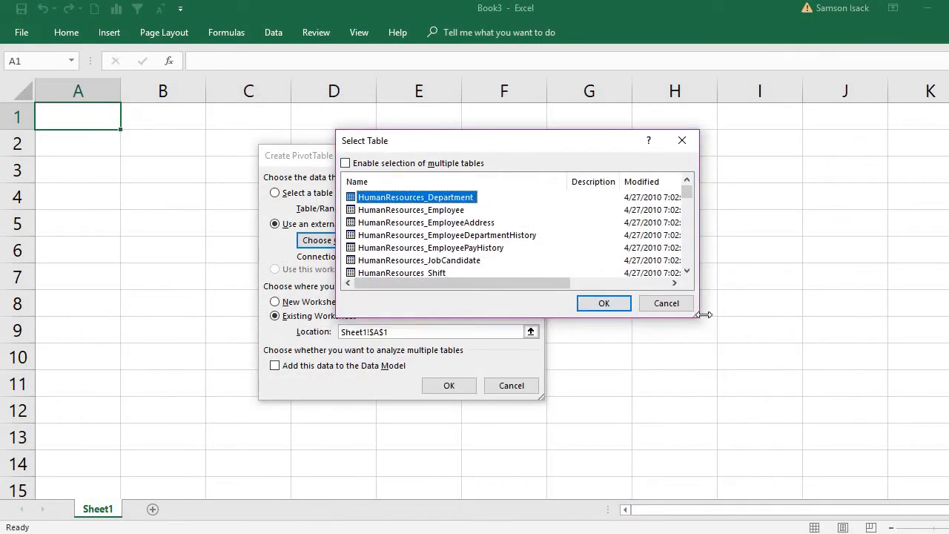
Enable selection of multiple tables and choose HumanResources_Employee and HumanResources_EmployeePayHistory as the source tables.
left_click_drag(697, 314, 893, 501)
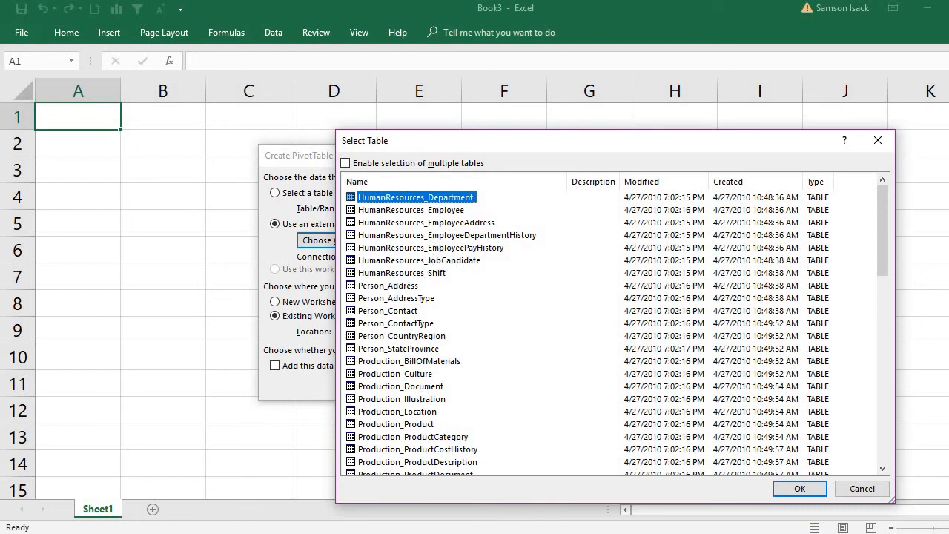
left_click(357, 166)
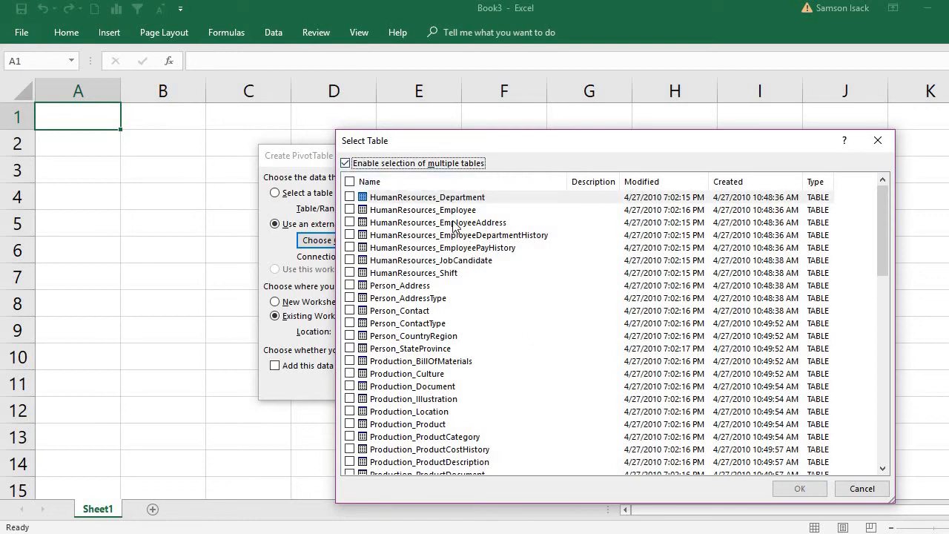
left_click(349, 210)
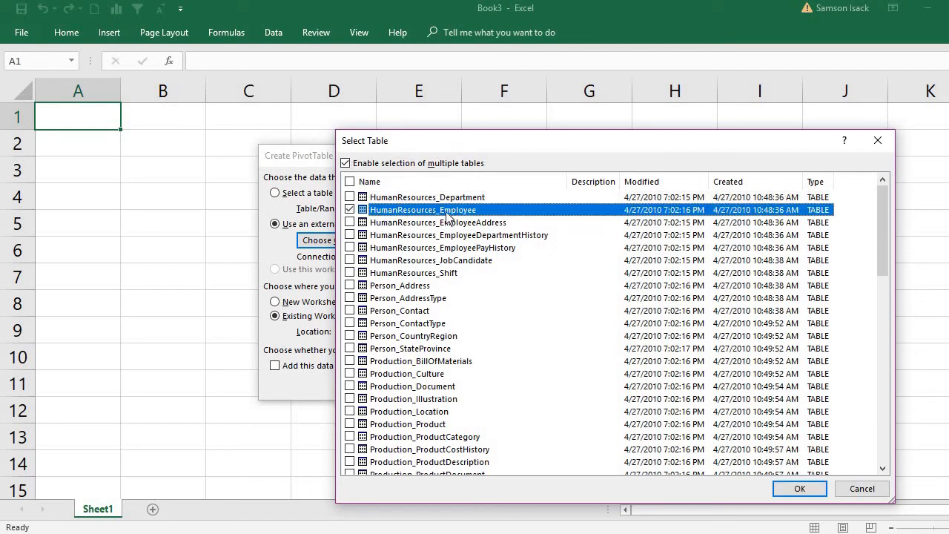
left_click(349, 247)
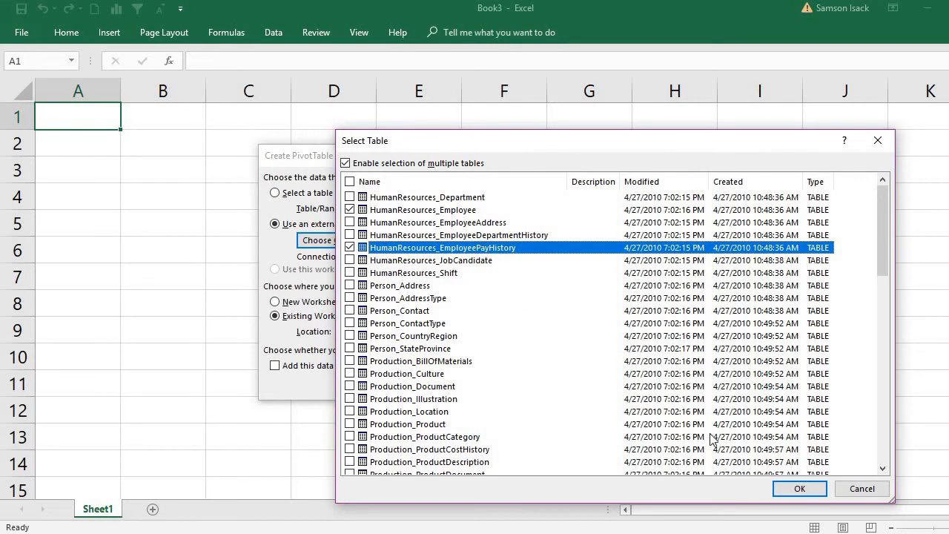
left_click(820, 489)
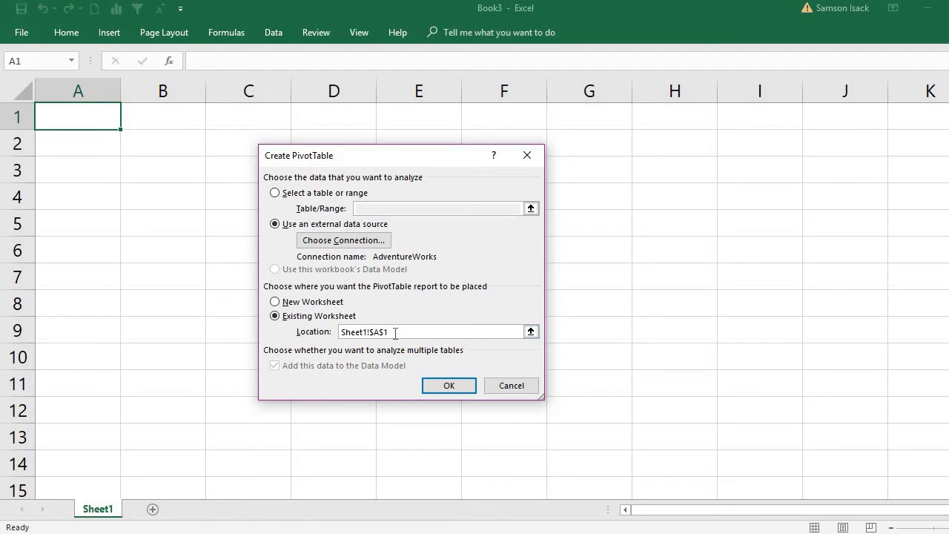
Place the PivotTable on the existing worksheet at Sheet1!$A$1 and create it.
left_click_drag(395, 333, 325, 333)
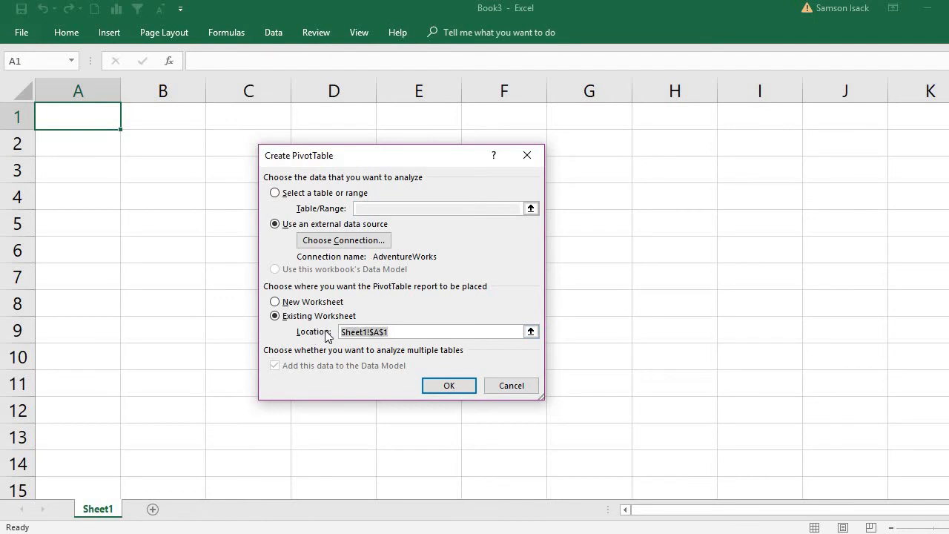
left_click(99, 121)
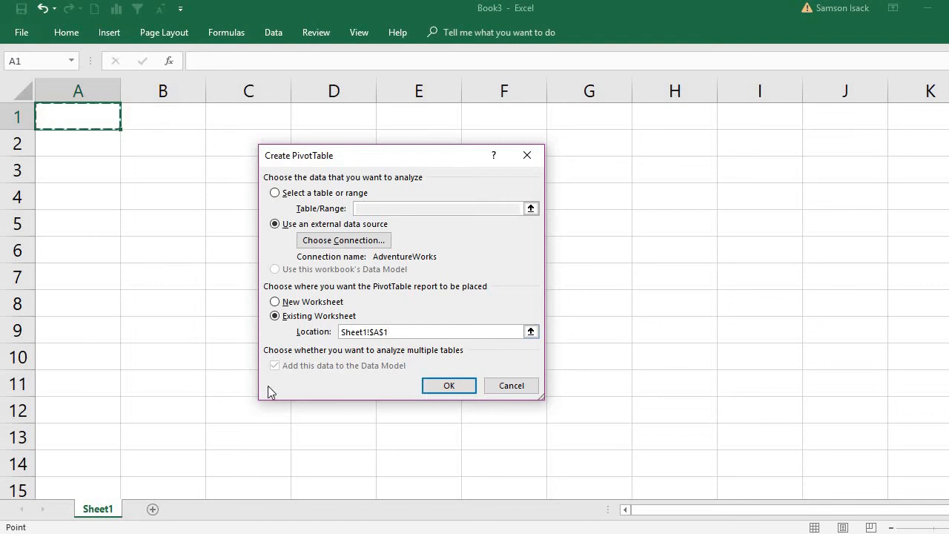
left_click(450, 389)
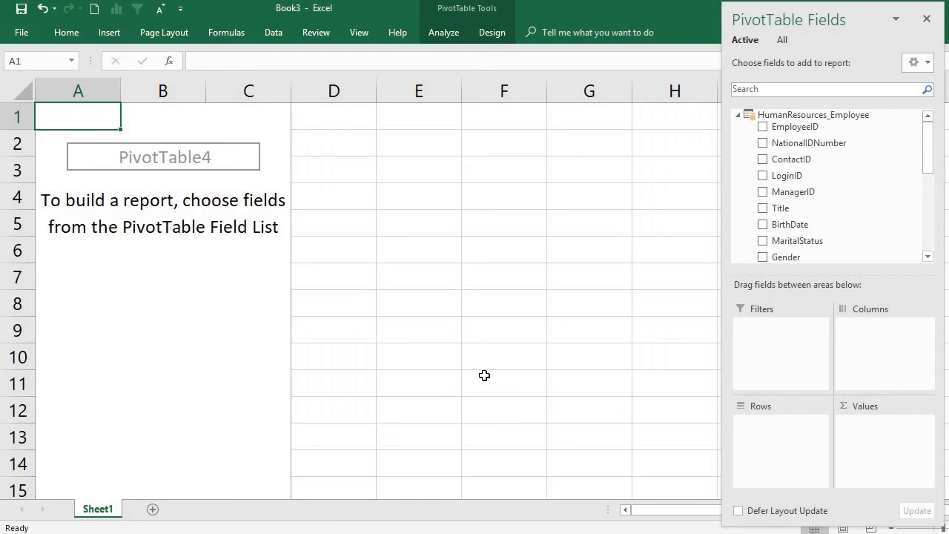
Examine the fields available in the HumanResources_Employee and HumanResources_EmployeePayHistory tables.
left_click(816, 119)
left_click(797, 140)
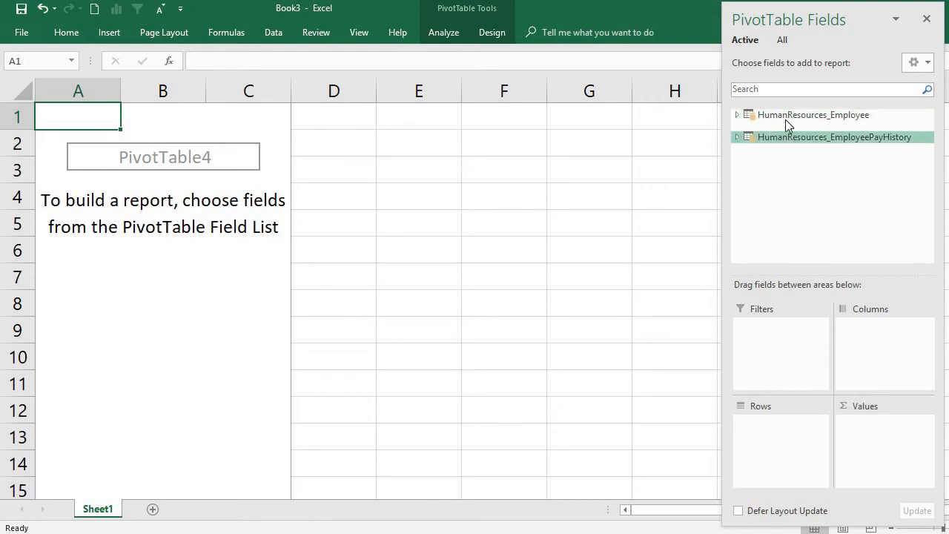
left_click(788, 116)
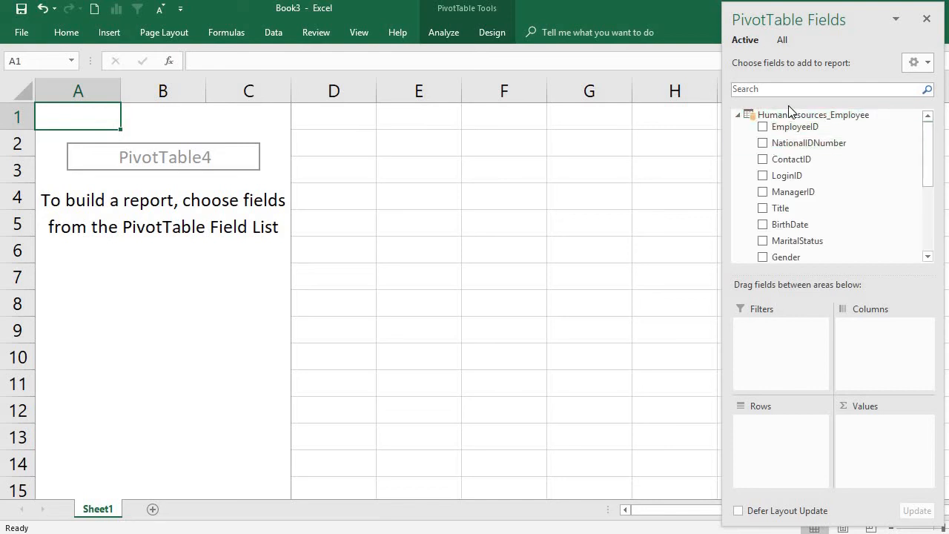
left_click(790, 114)
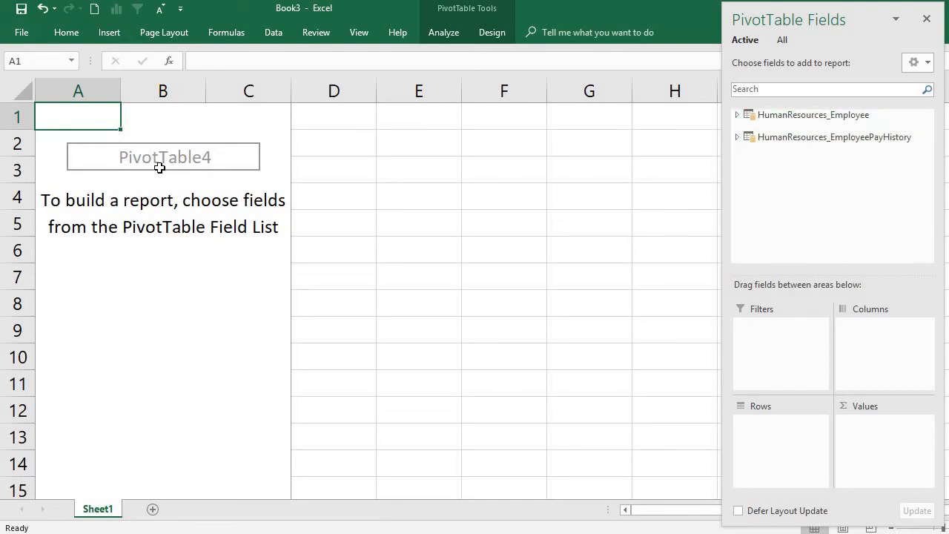
left_click(803, 118)
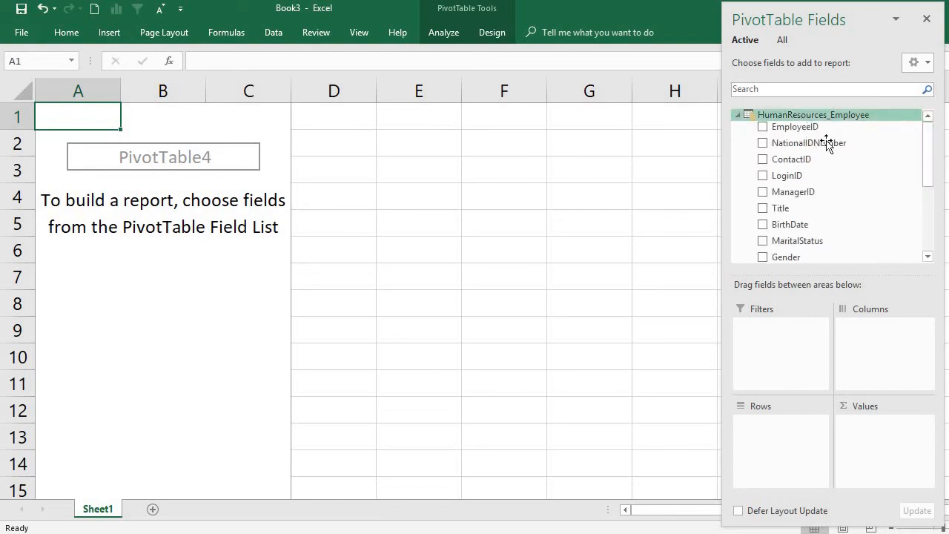
left_click_drag(932, 156, 932, 249)
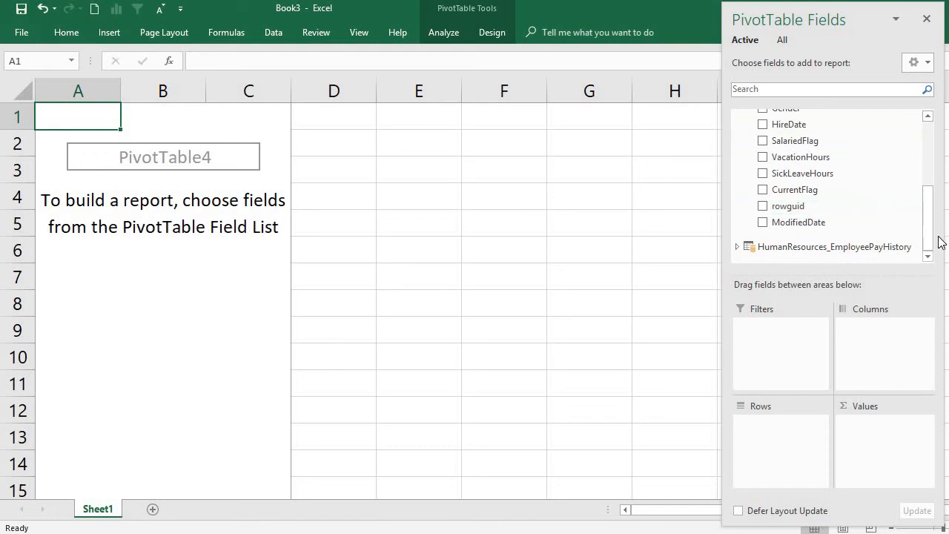
left_click_drag(928, 241, 931, 141)
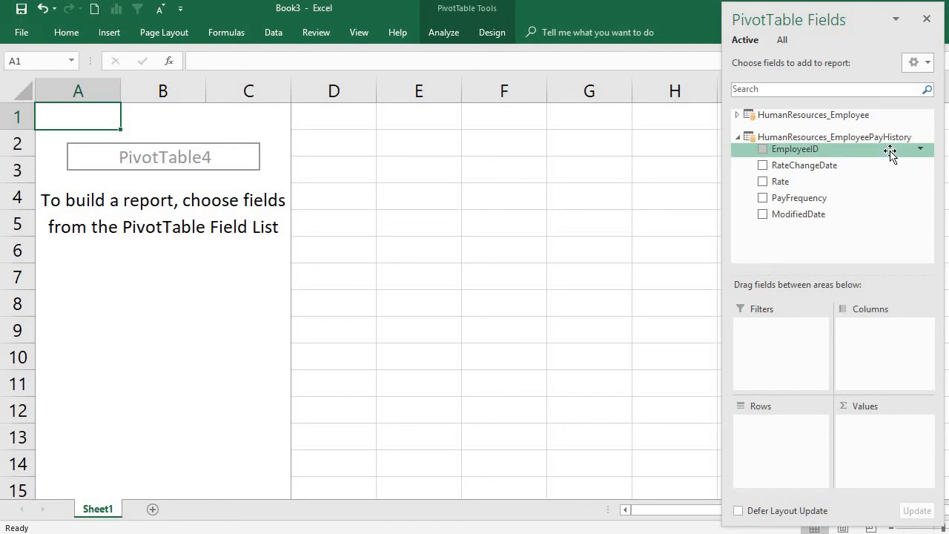
Add EmployeeID from the employee table as rows, with its SickLeaveHours and the pay history table's PayFrequency as values.
left_click(830, 116)
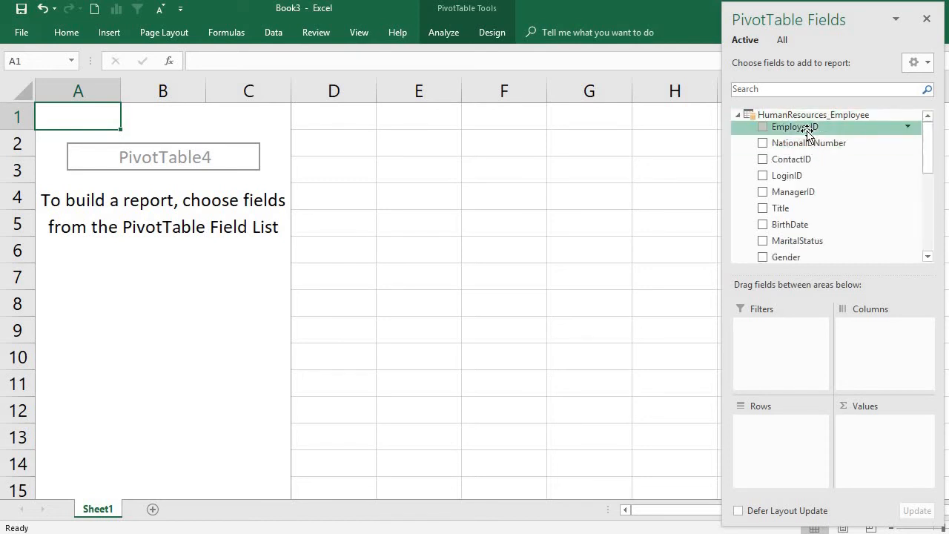
left_click_drag(808, 132, 775, 426)
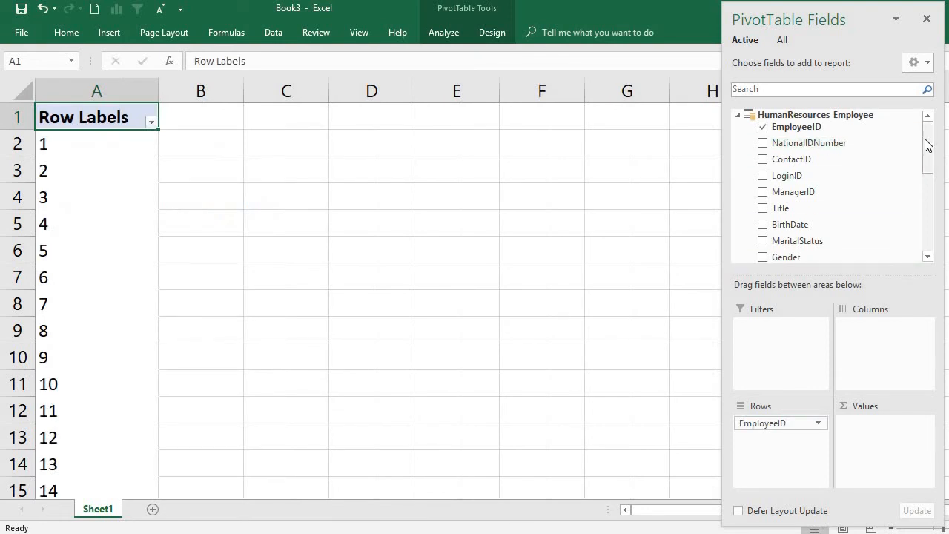
left_click_drag(928, 164, 927, 197)
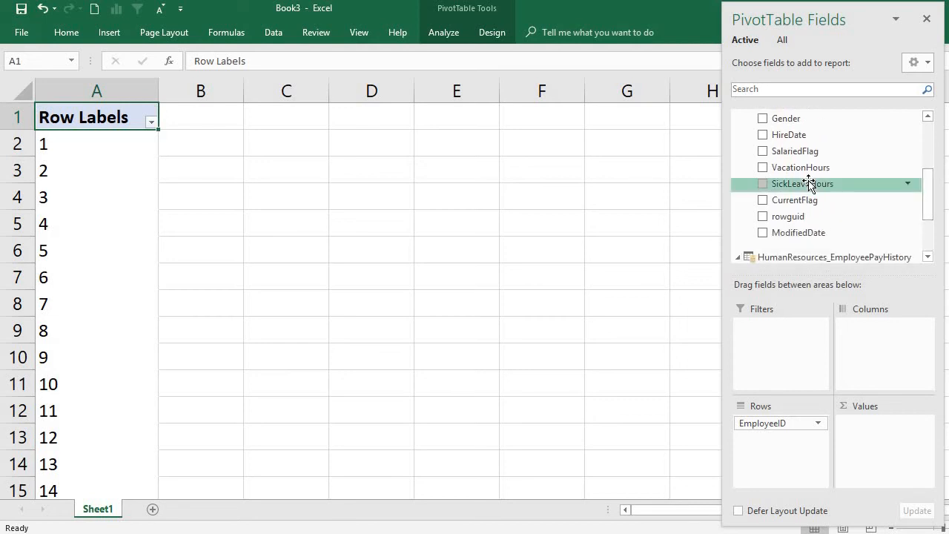
left_click_drag(810, 189, 859, 419)
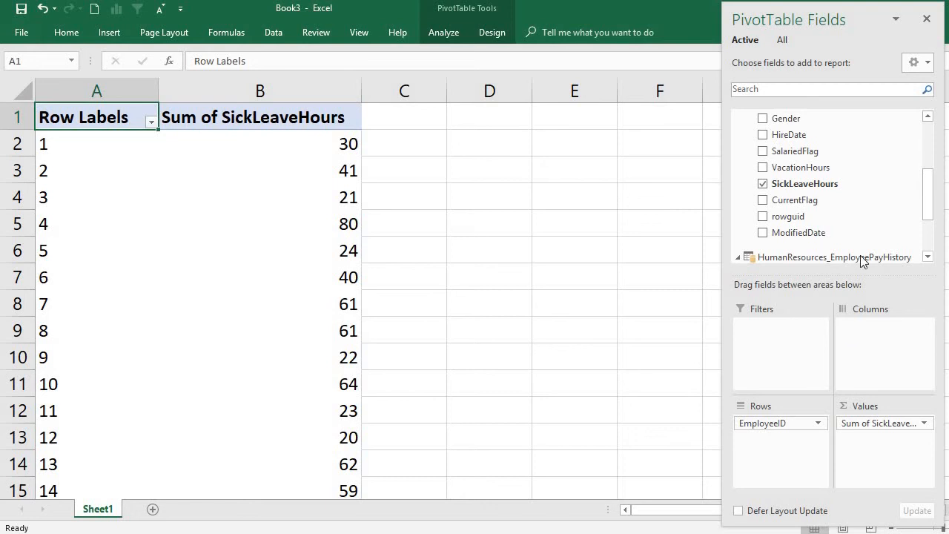
left_click_drag(927, 207, 927, 238)
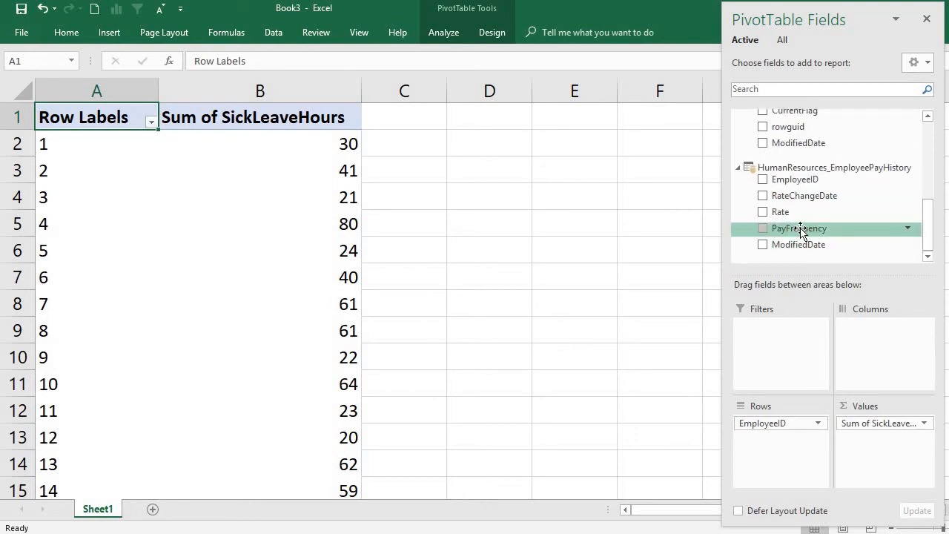
left_click_drag(801, 230, 877, 444)
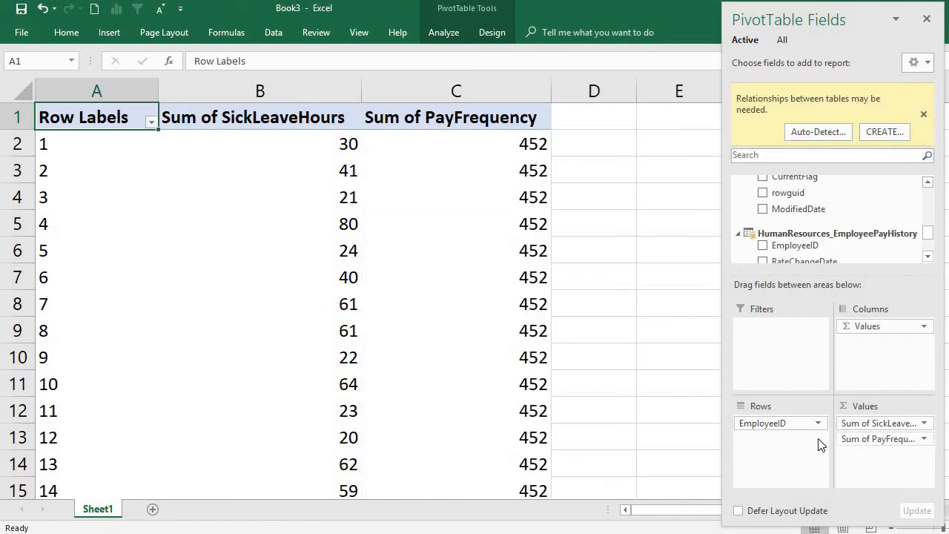
Try to create a relationship from HumanResources_Employee's EmployeeID to EmployeeID in HumanResources_EmployeePayHistory.
left_click_drag(926, 237, 851, 184)
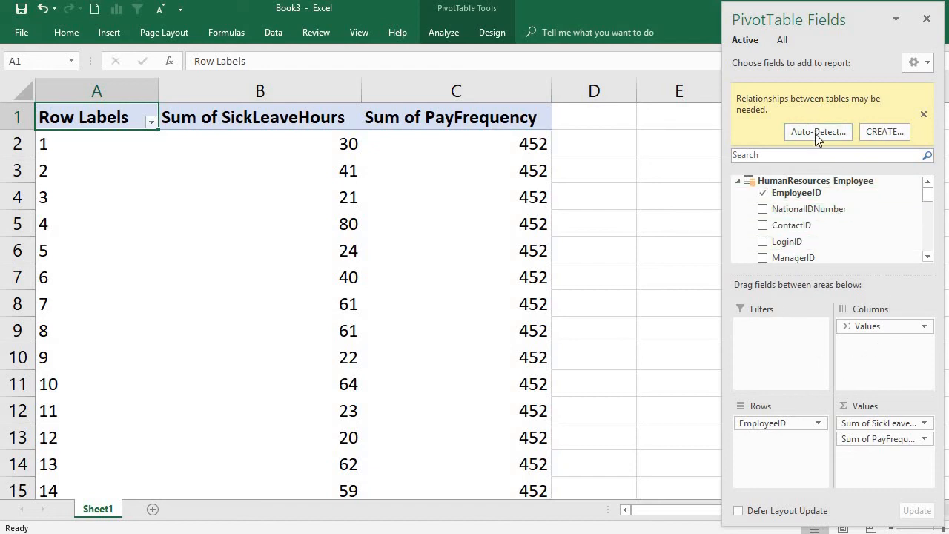
left_click(887, 133)
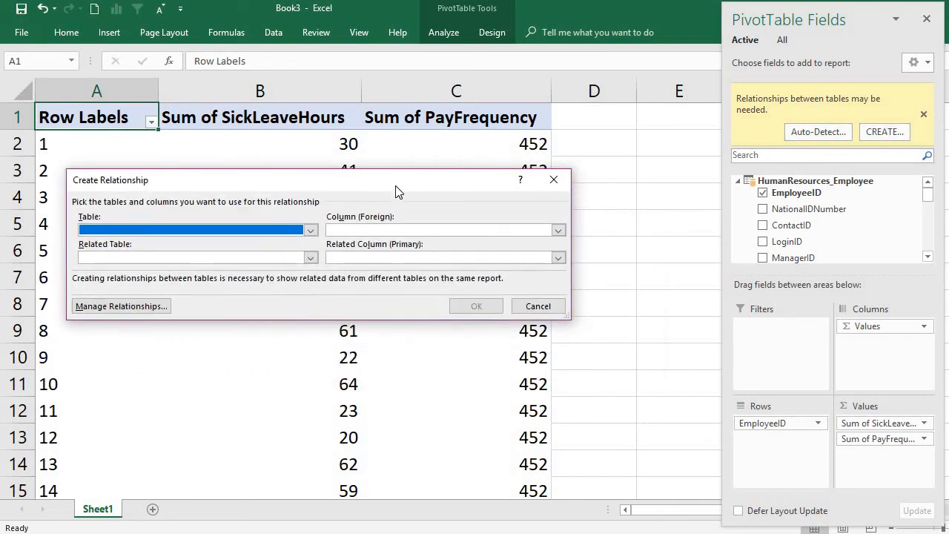
left_click(311, 230)
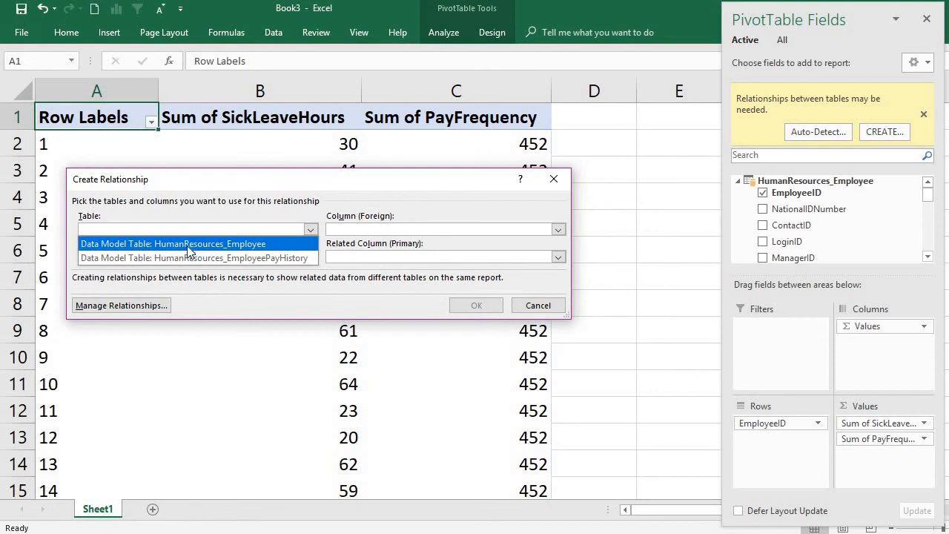
left_click(148, 245)
left_click(558, 230)
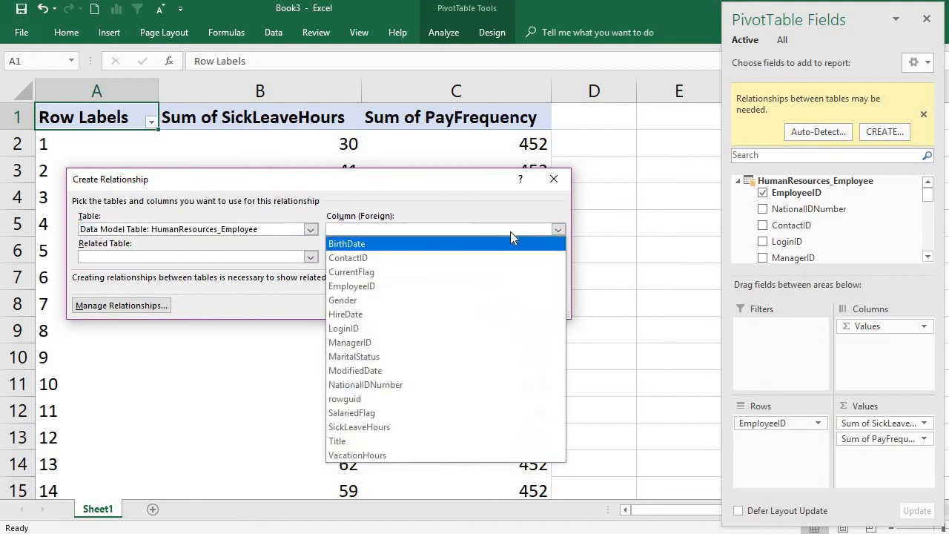
left_click(376, 286)
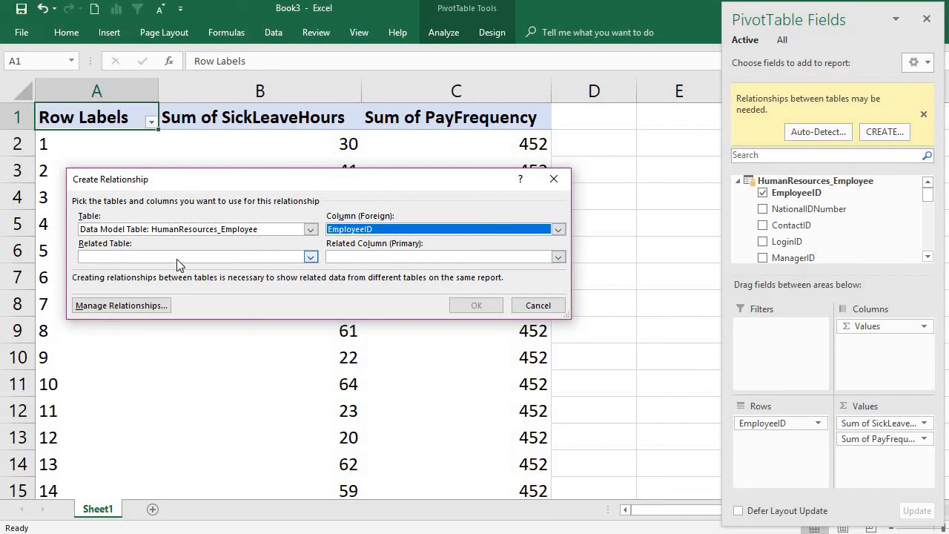
left_click(310, 257)
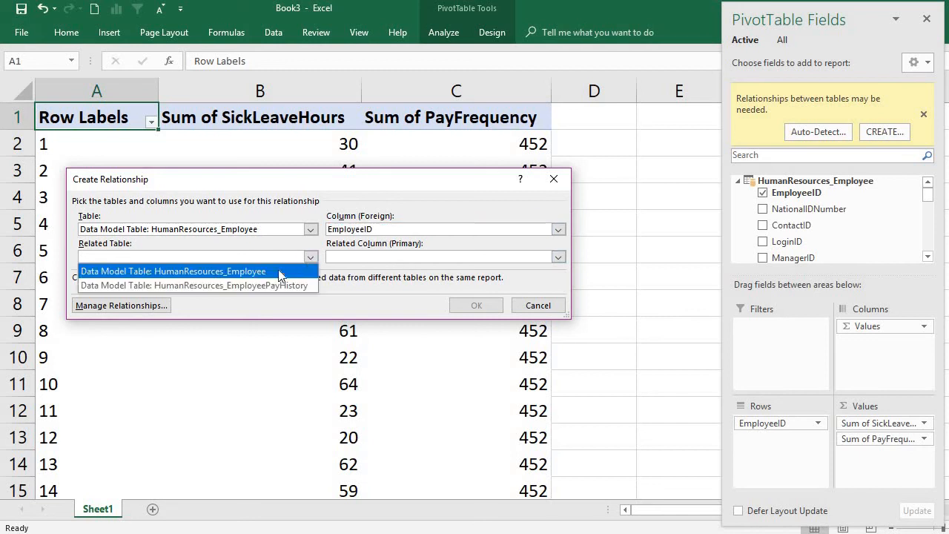
left_click(180, 285)
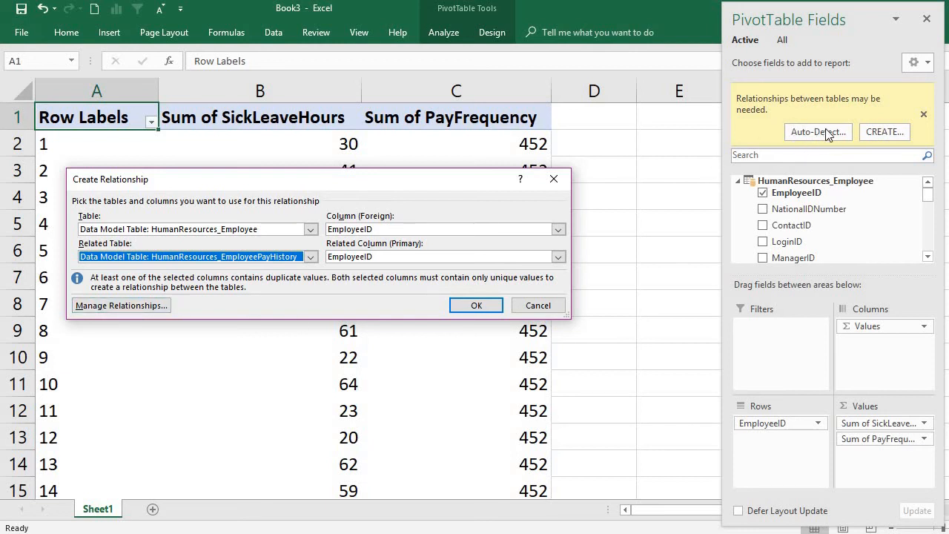
left_click(141, 310)
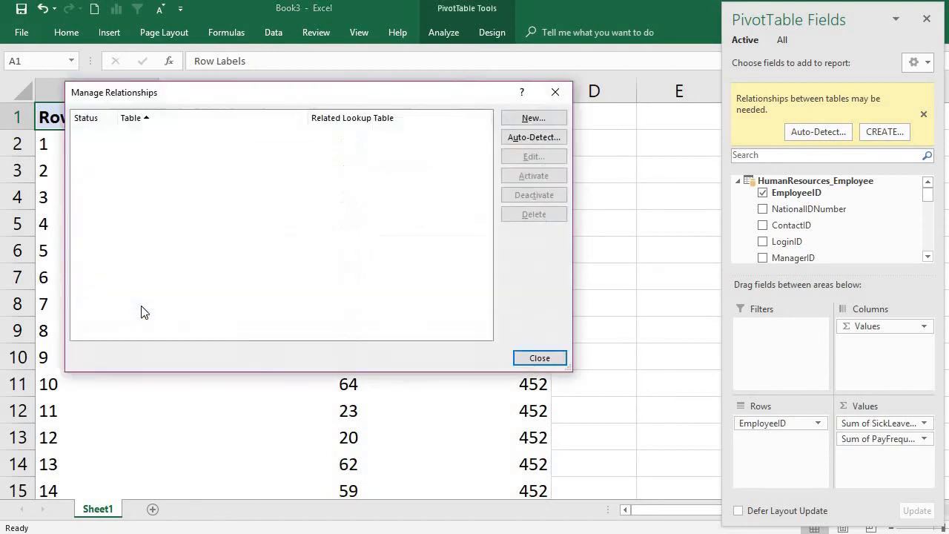
left_click(554, 92)
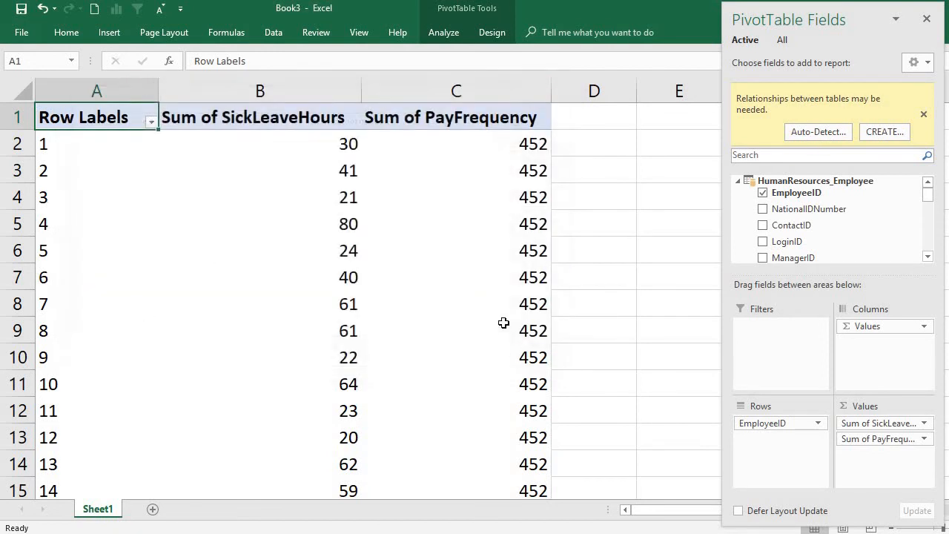
Auto-detect the relationship between the two PivotTable tables and review it in the Manage Relationships list.
left_click(827, 132)
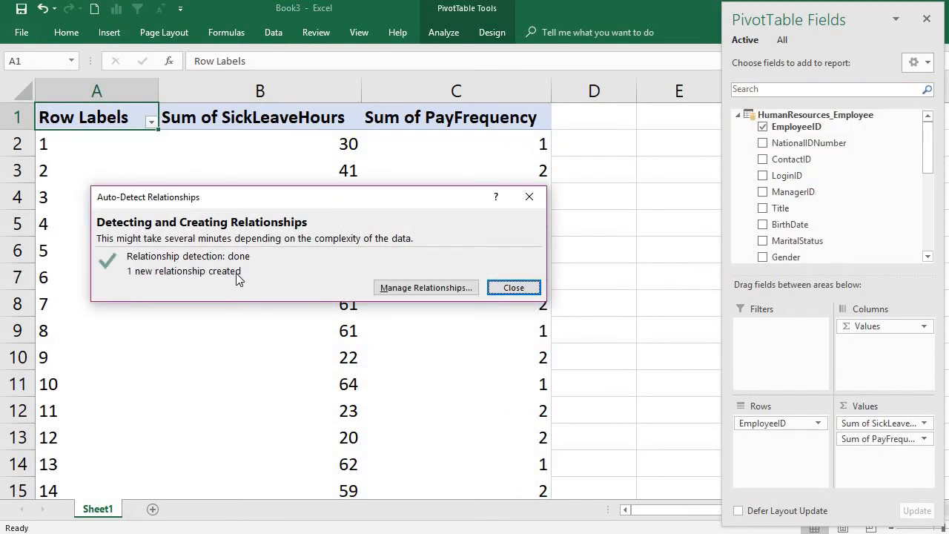
left_click(421, 290)
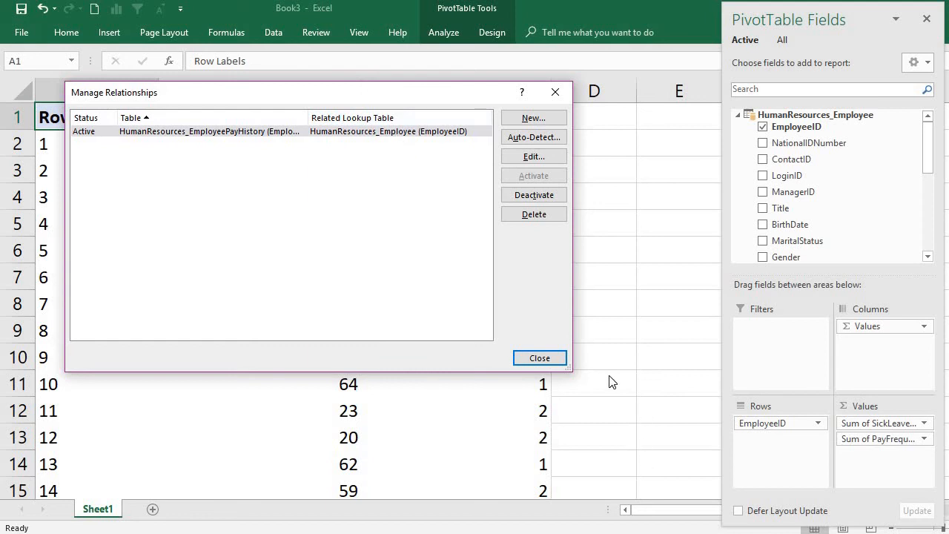
left_click(540, 358)
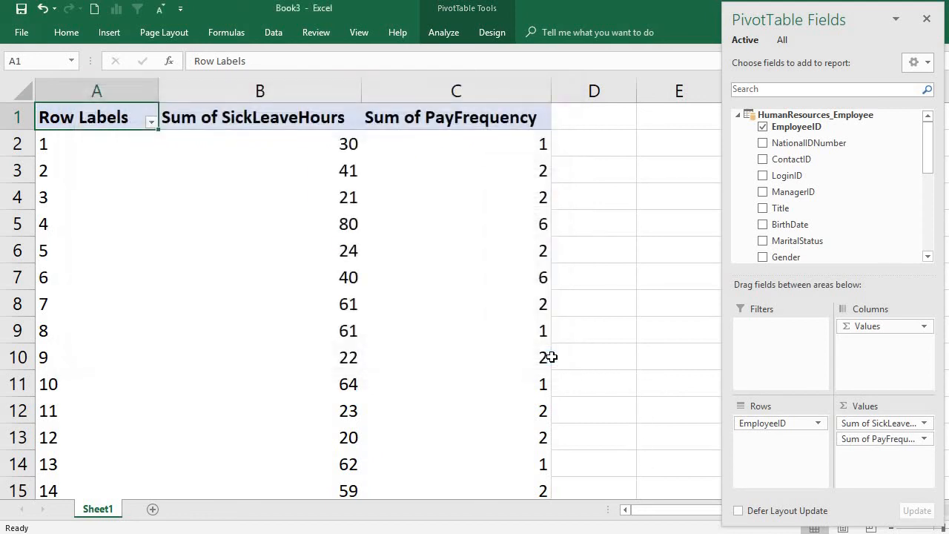
Examine the first employee's SickLeaveHours and PayFrequency values and the fields used from both source tables.
left_click(453, 150)
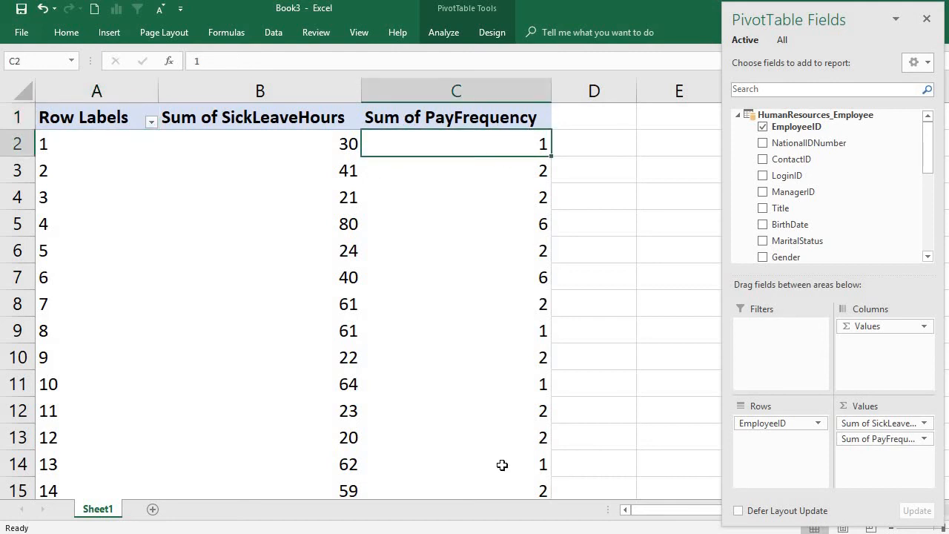
left_click(66, 131)
left_click(72, 144)
left_click(218, 143)
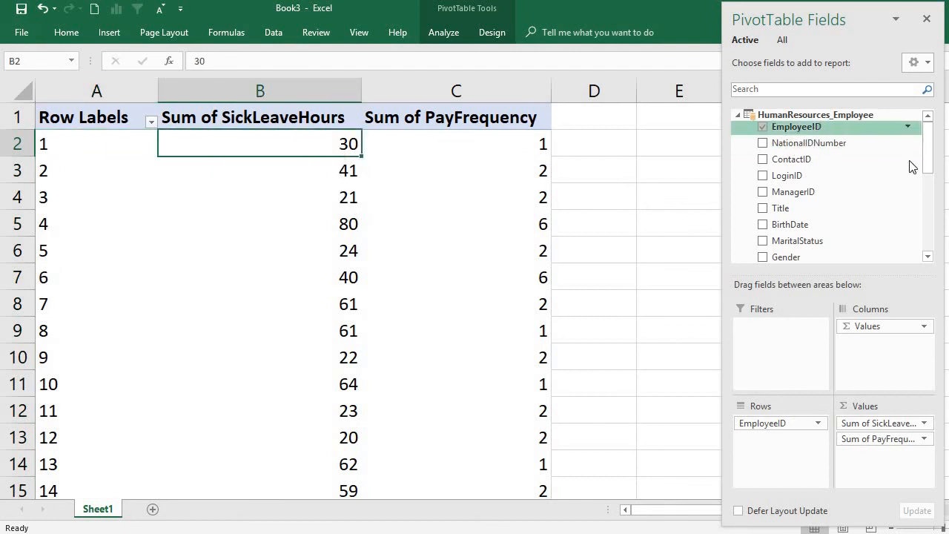
left_click_drag(938, 166, 939, 218)
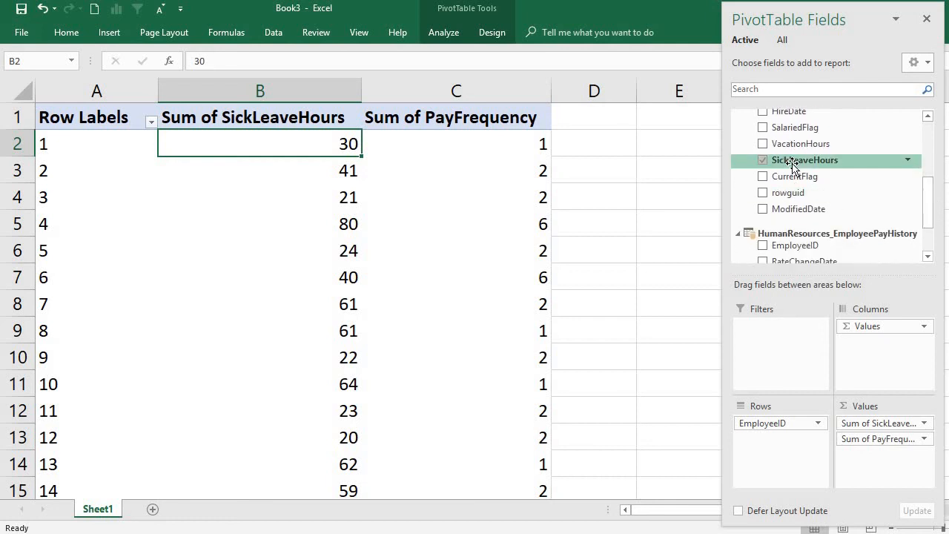
left_click_drag(929, 214, 930, 253)
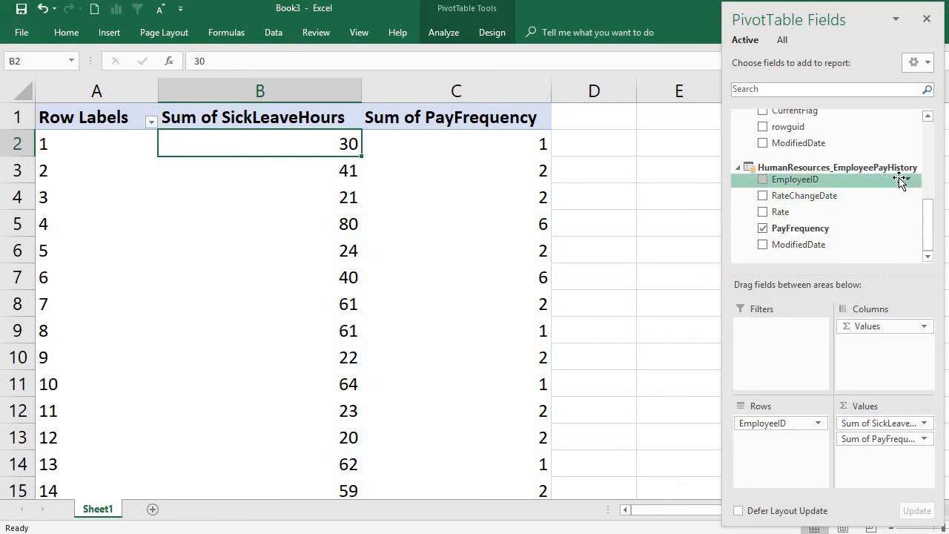
left_click_drag(929, 223, 932, 245)
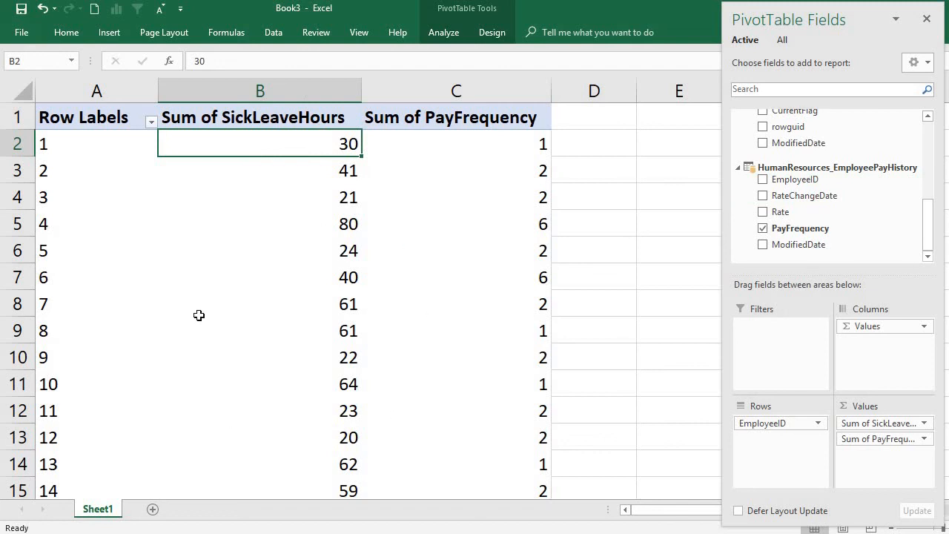
left_click_drag(932, 205, 932, 126)
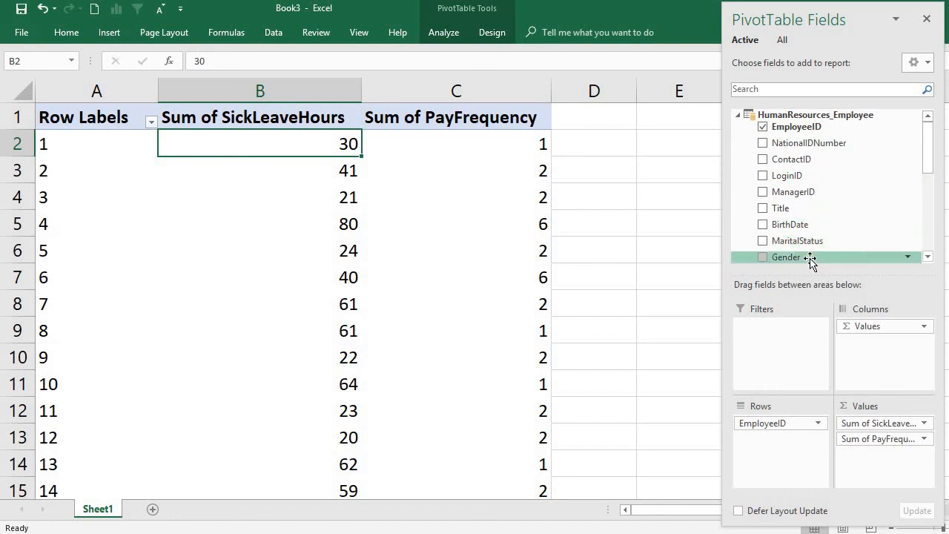
Refresh the PivotTable from its external data source.
right_click(178, 242)
right_click(106, 260)
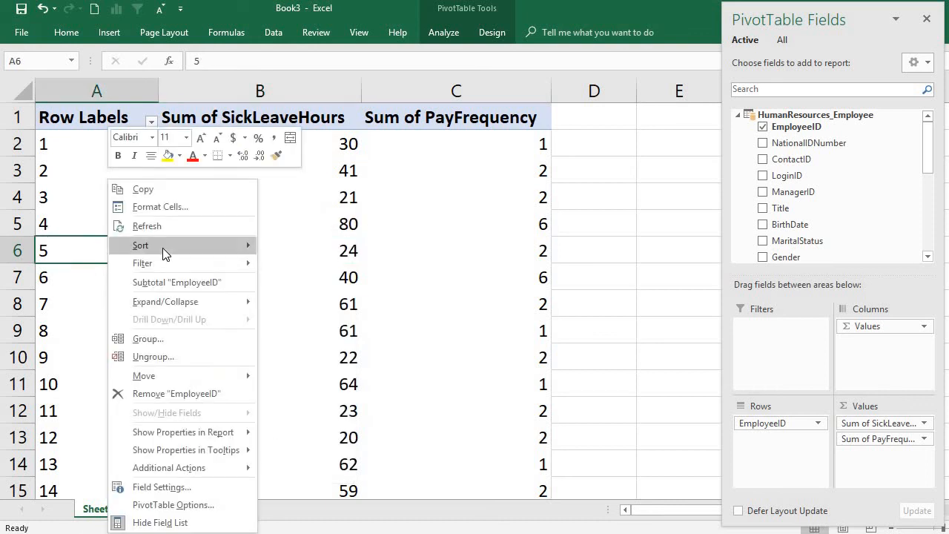
left_click(160, 225)
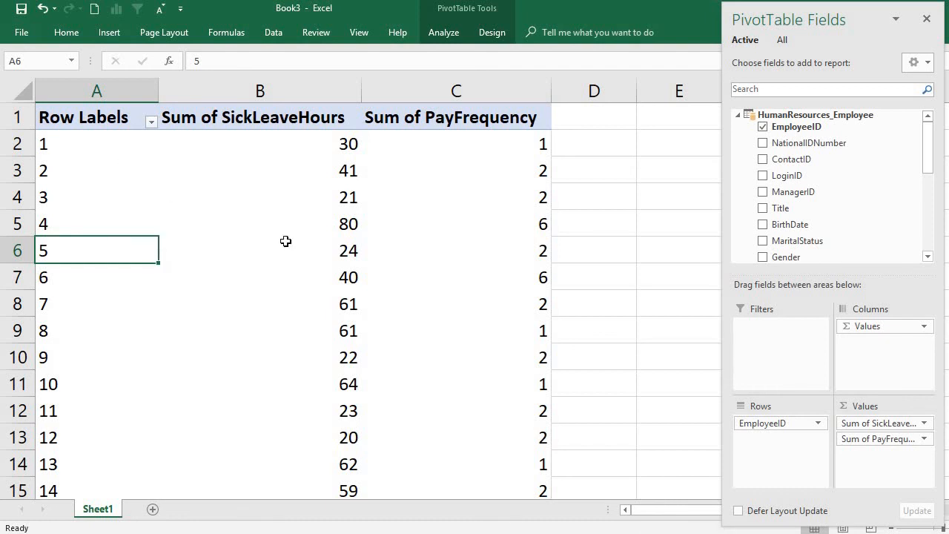
mouse_move(284, 240)
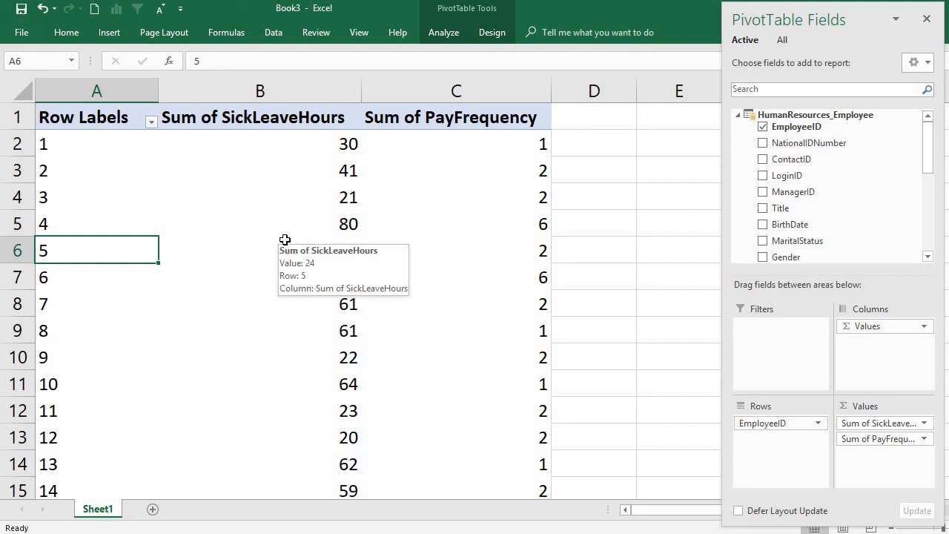
mouse_move(402, 198)
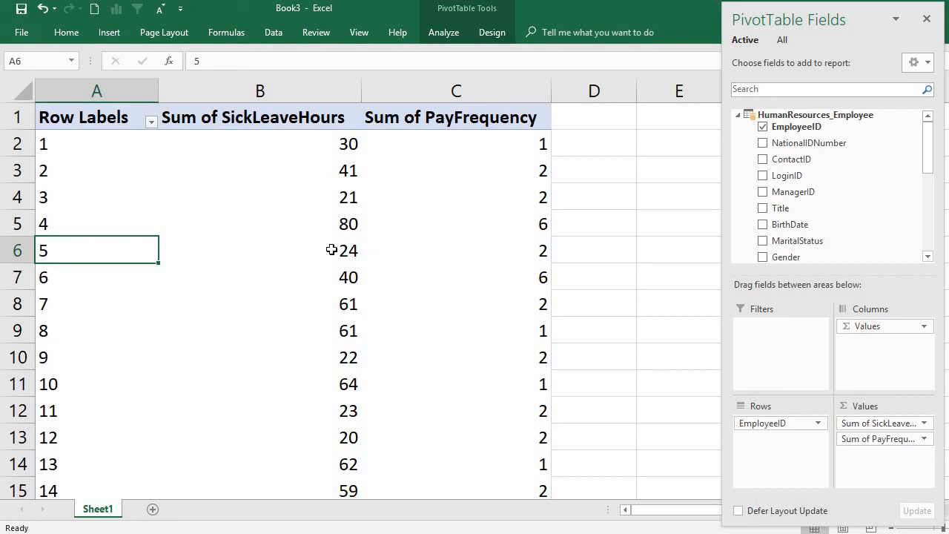
mouse_move(332, 250)
mouse_move(259, 184)
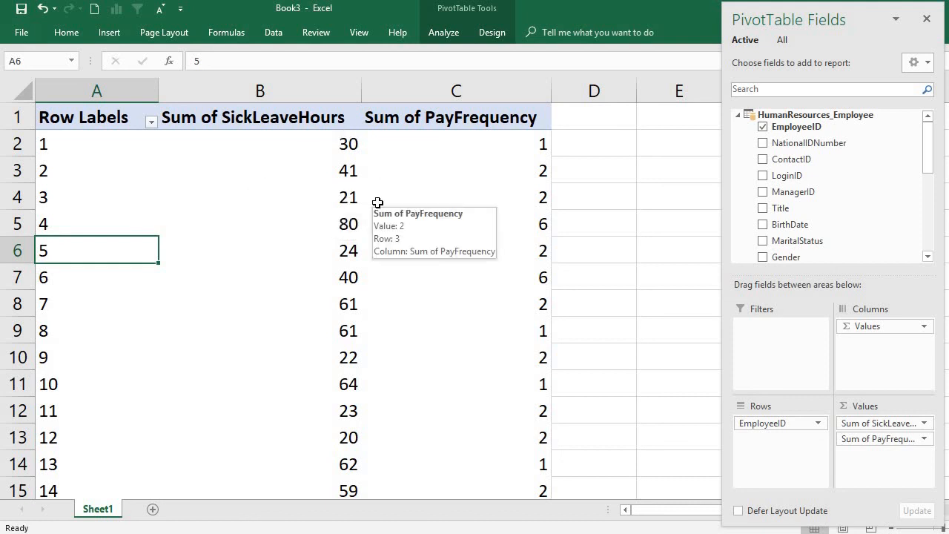
mouse_move(205, 225)
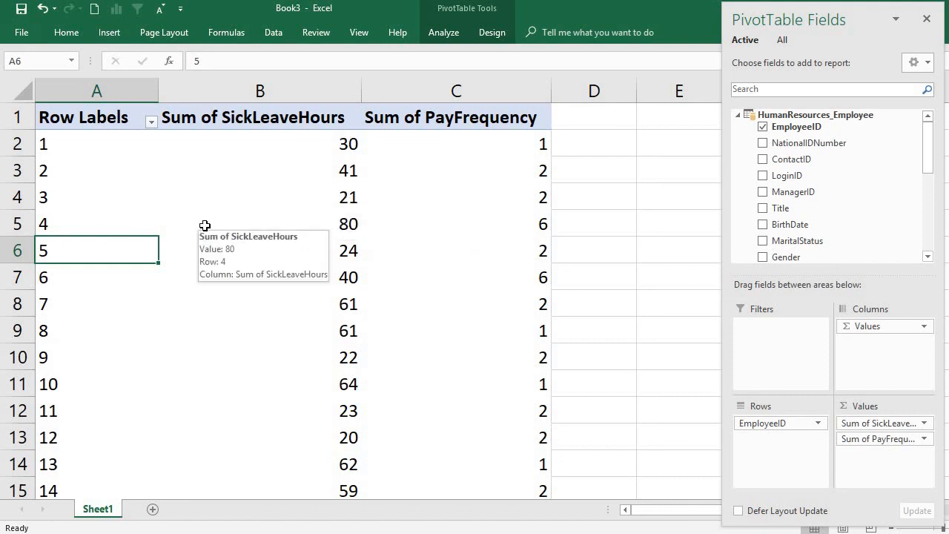